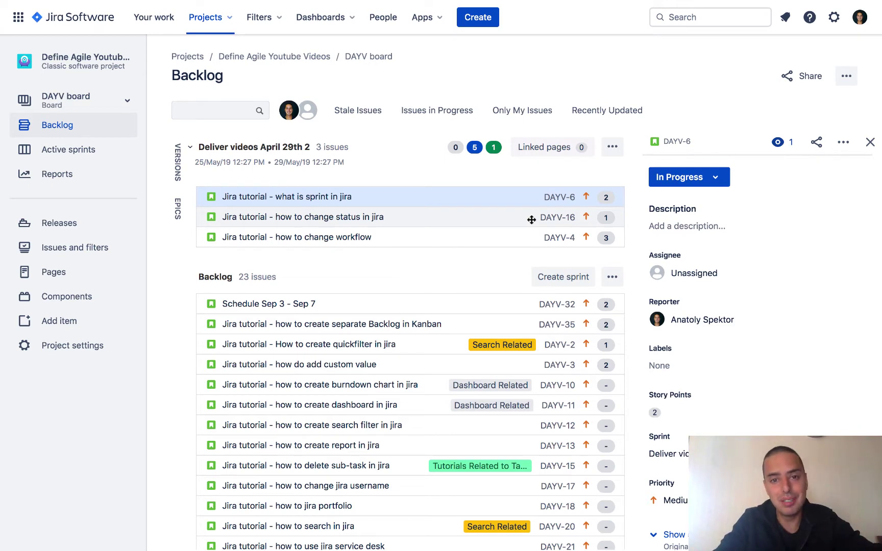
- Close the DAYV-6 issue details panel so the backlog spans the full width
key("Escape")
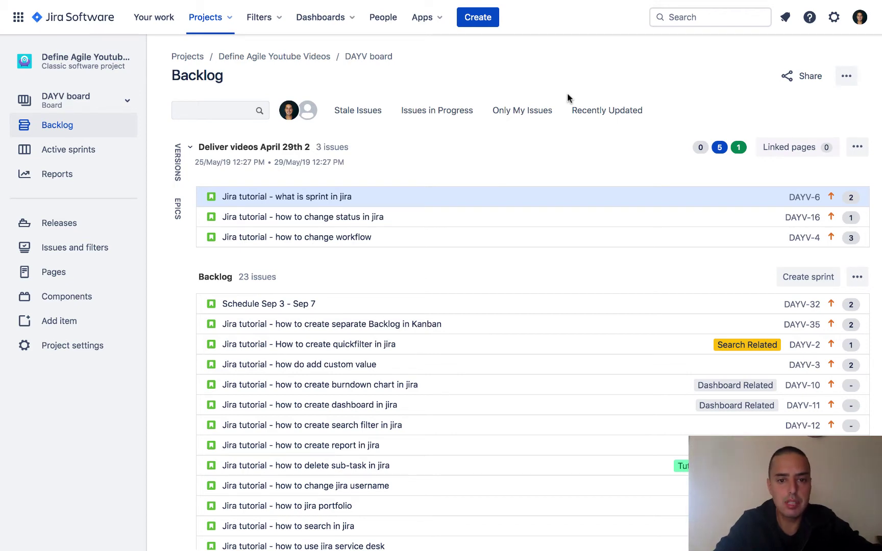
- Create a new 'Latest' label and save it on DAYV-6
left_click(490, 197)
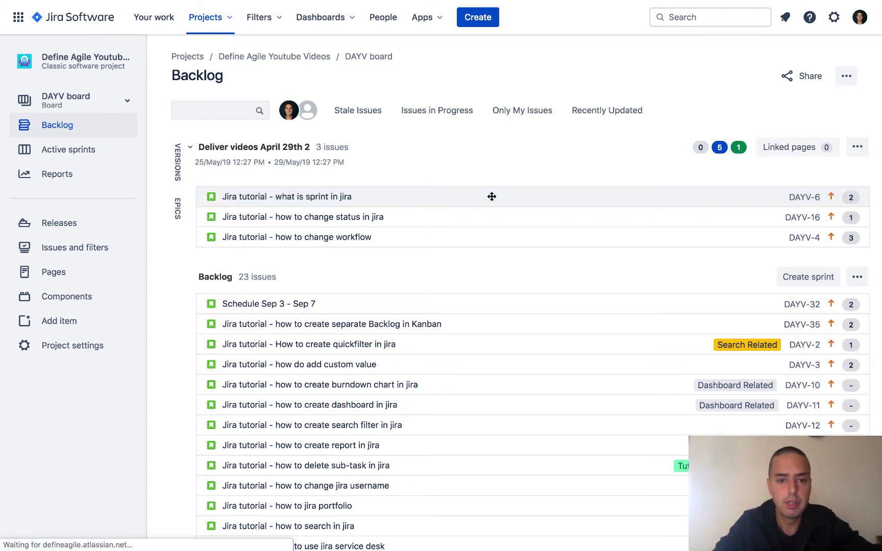
scroll(760, 343, "down", 3)
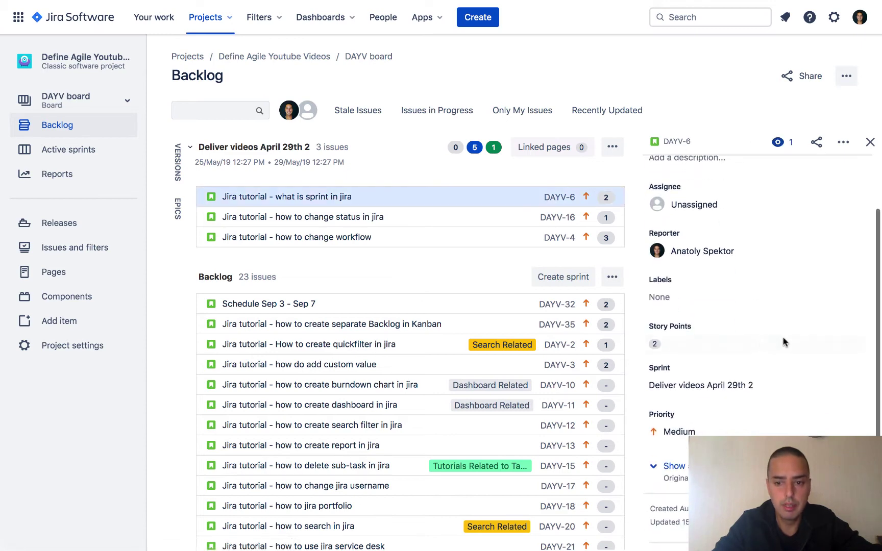
left_click(669, 297)
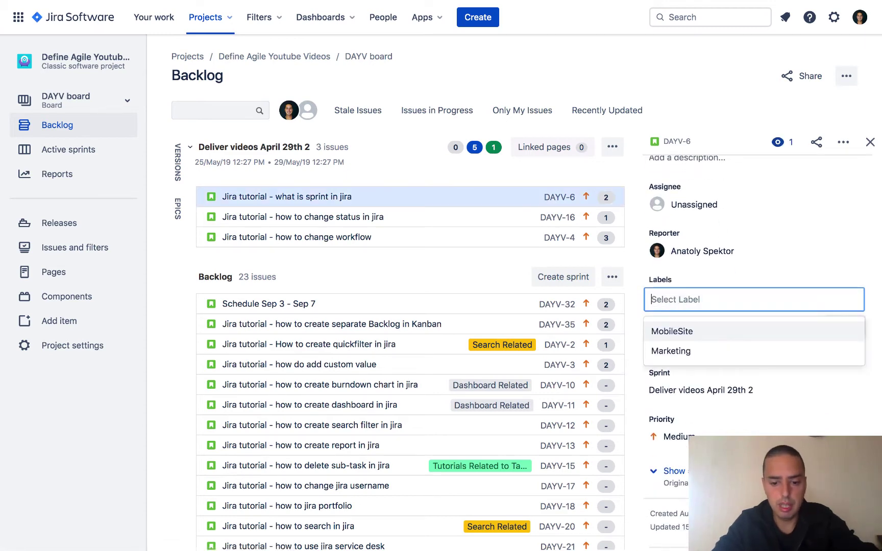
type("Latest")
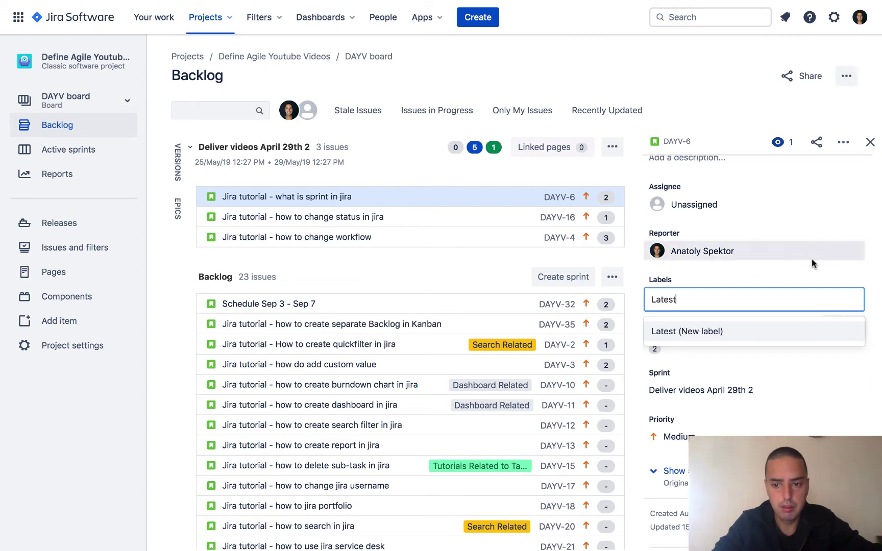
left_click(830, 329)
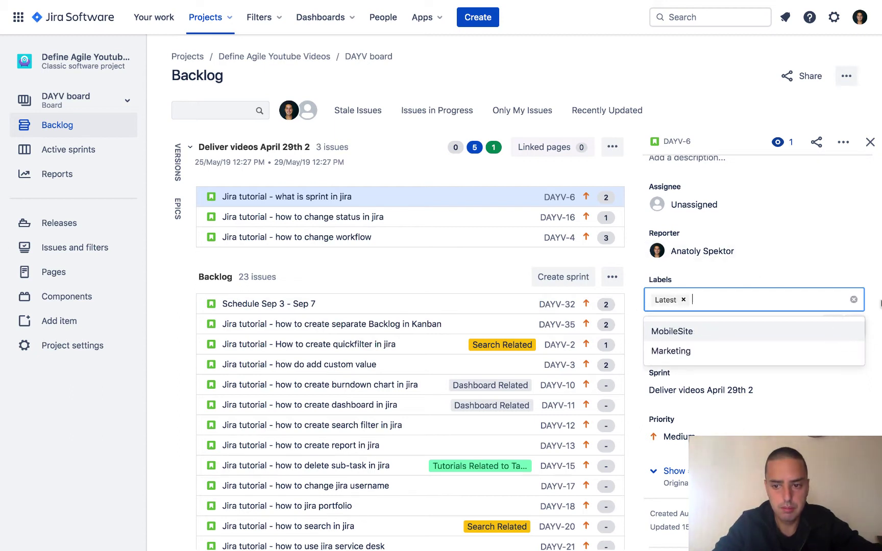
left_click(879, 304)
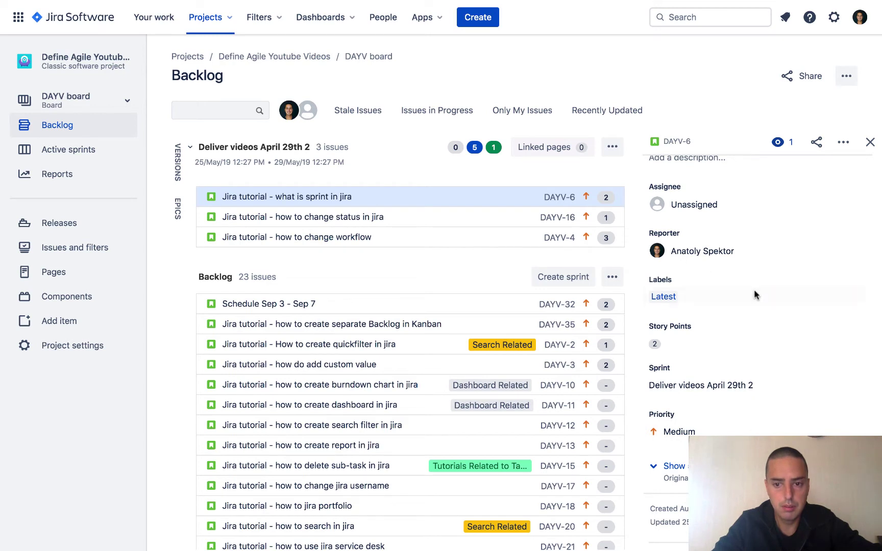
- Add the existing 'Latest' label to DAYV-16 and save it
left_click(295, 221)
scroll(664, 296, "down", 2)
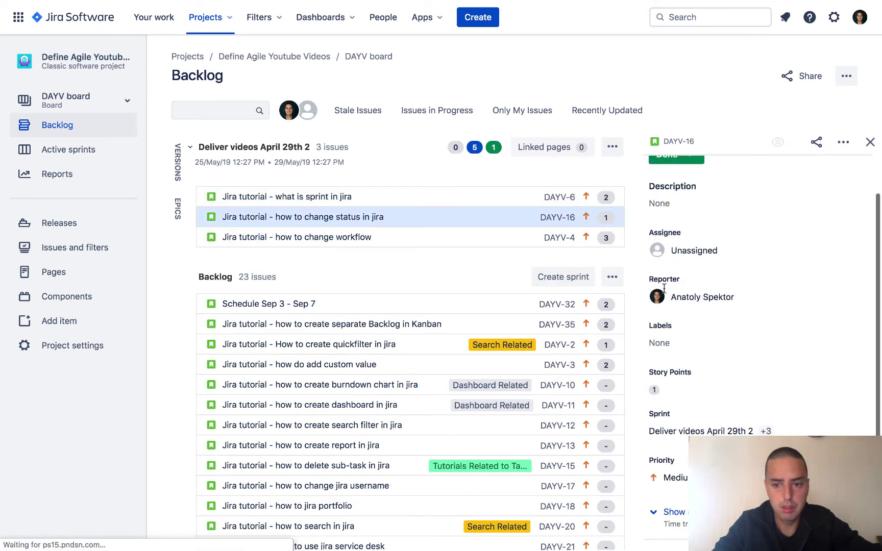
left_click(658, 342)
type("Lates")
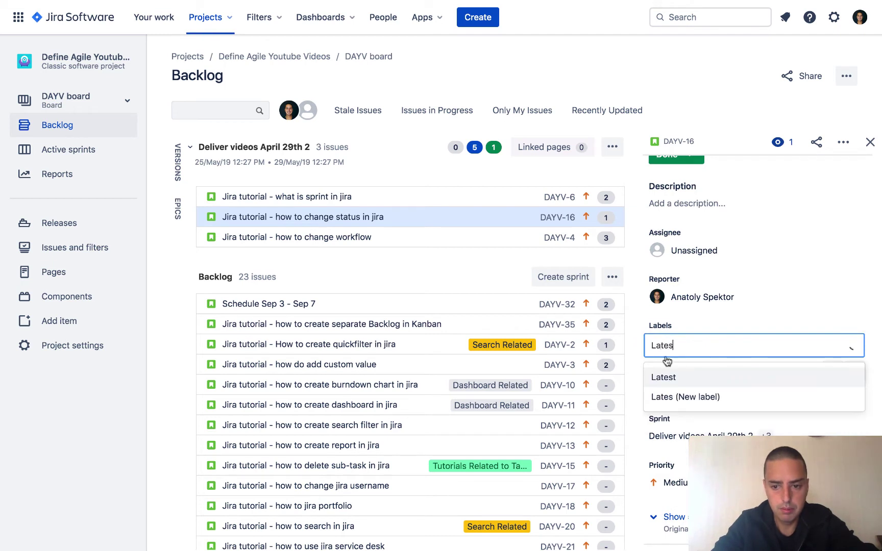
type("t")
left_click(677, 380)
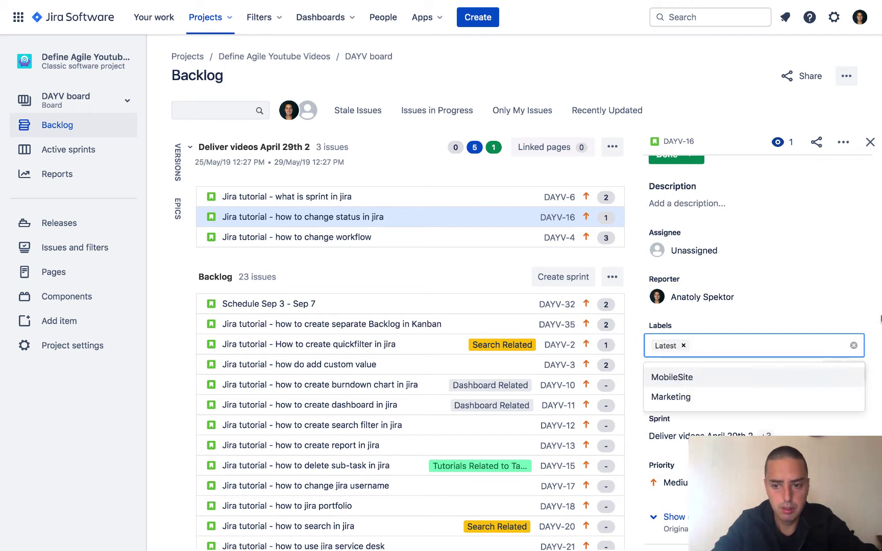
left_click(878, 339)
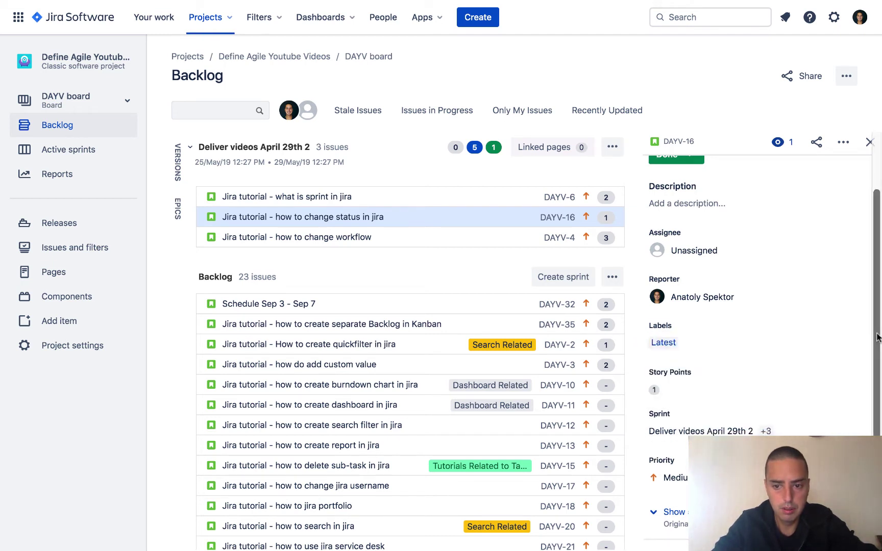
- Add the 'Latest' label to DAYV-4, save it, and close its details
left_click(333, 238)
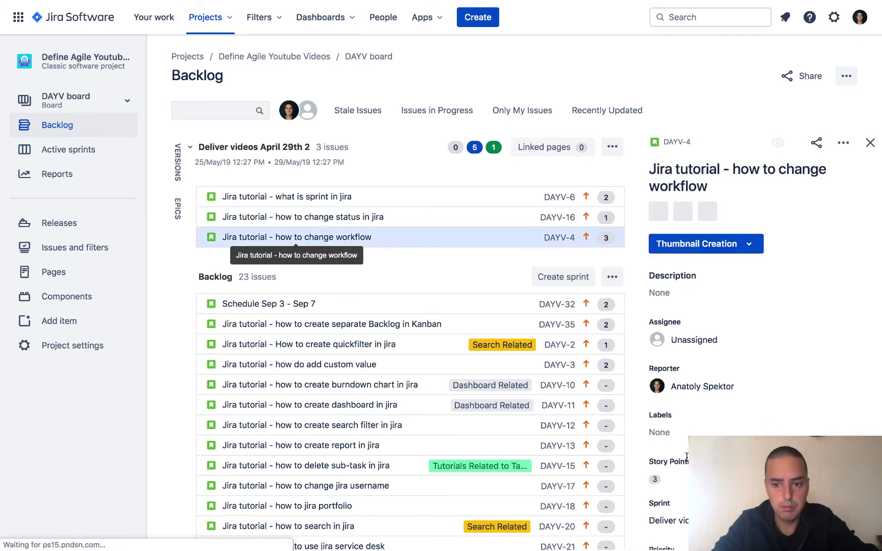
left_click(659, 432)
type("Latest")
key("Return")
left_click(881, 414)
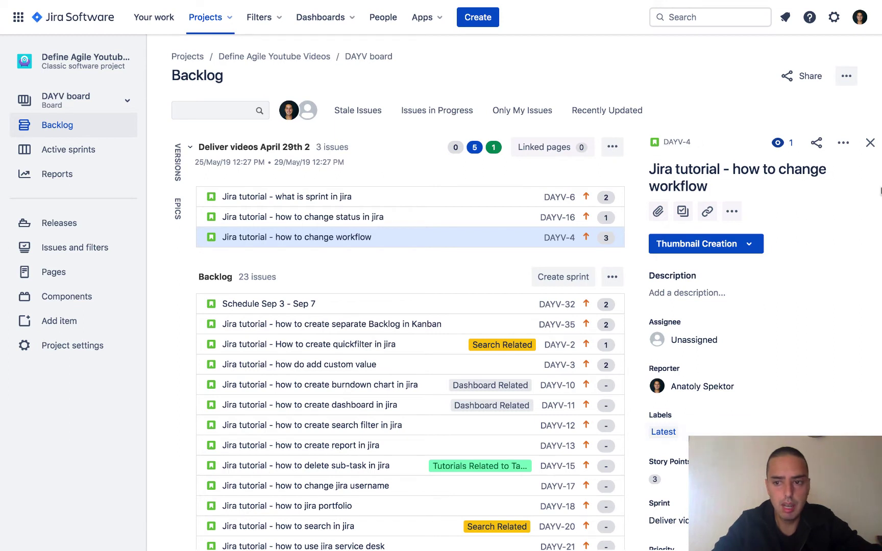
left_click(870, 144)
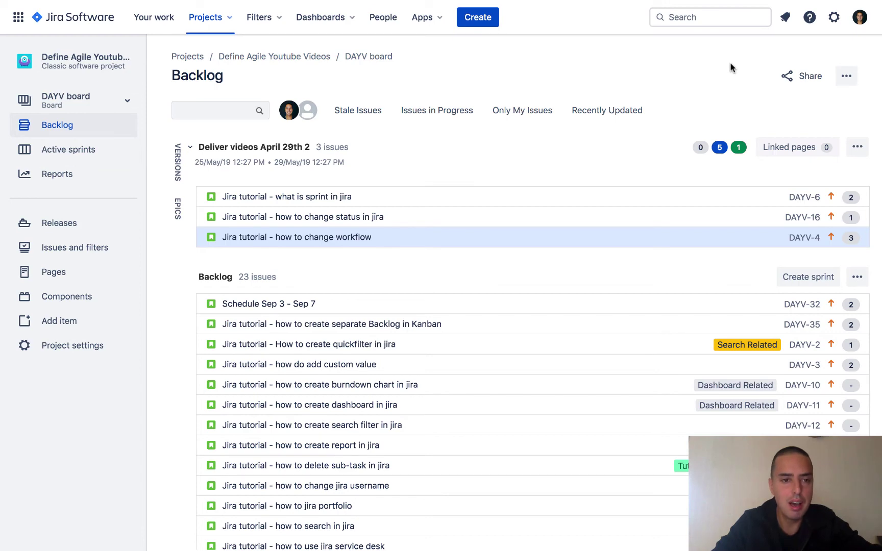
- Search Jira for 'Latest' and open the full issue search results
left_click(705, 17)
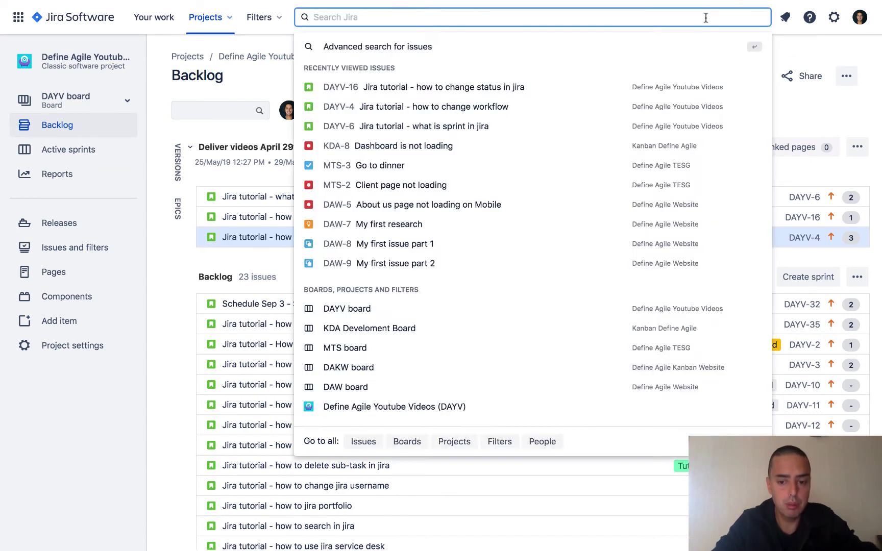
type("Latest")
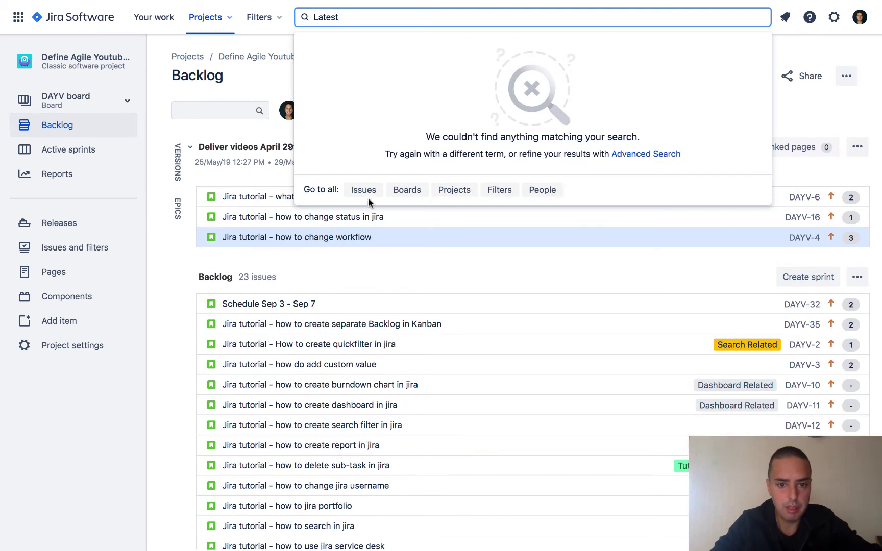
left_click(364, 190)
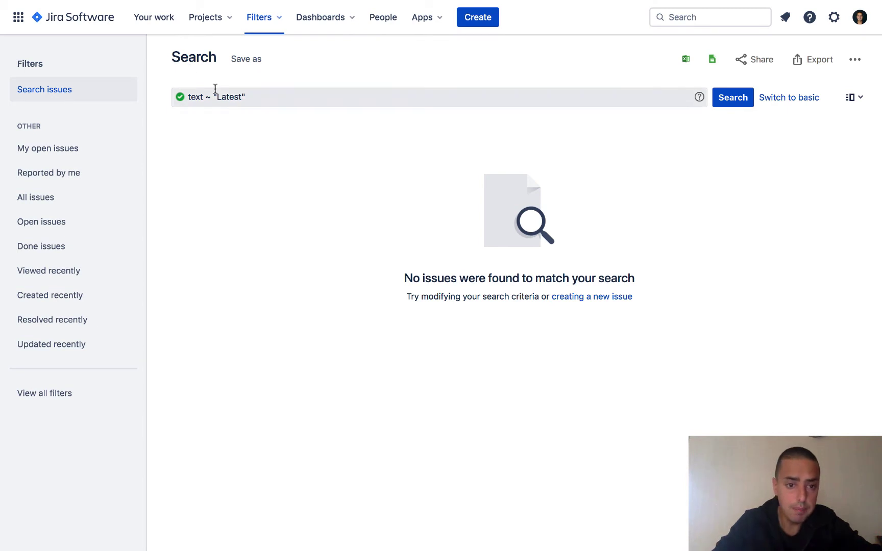
- Change the JQL query to labels = "Latest" and run it
double_click(195, 97)
type("labels")
key("Right")
key("Right")
key("BackSpace")
type("=")
key("Return")
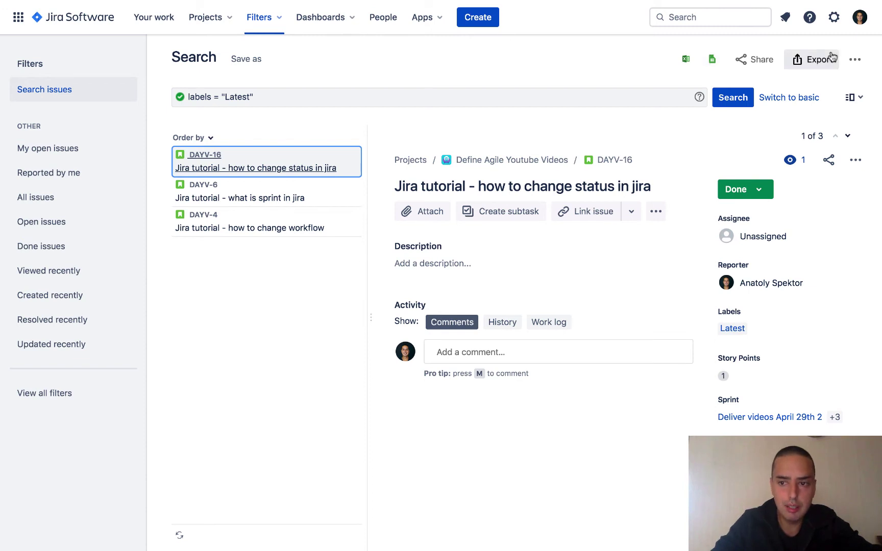
- Start a bulk change and select all 3 issues in the results
left_click(857, 62)
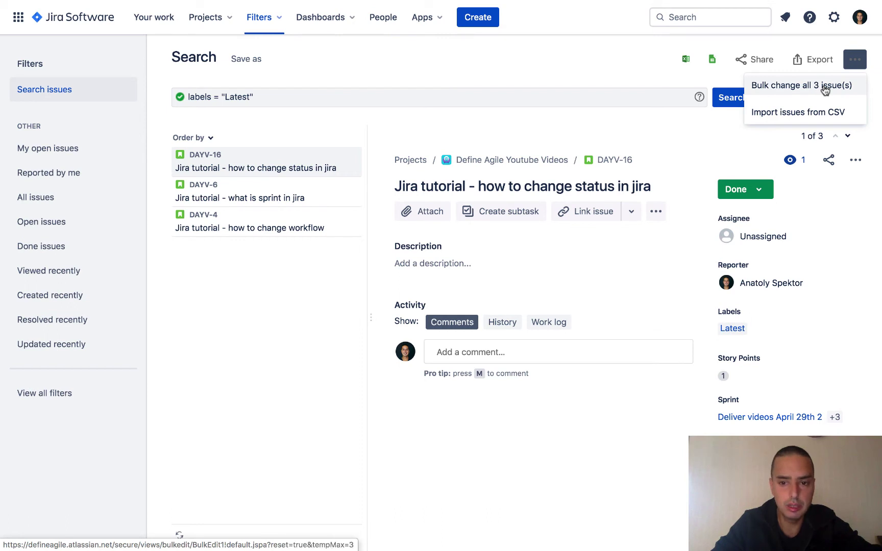
left_click(825, 91)
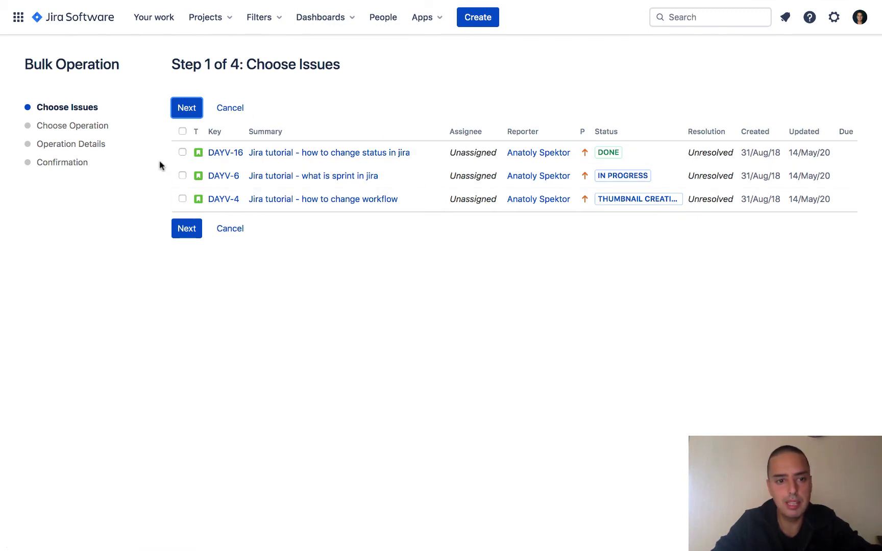
left_click(182, 132)
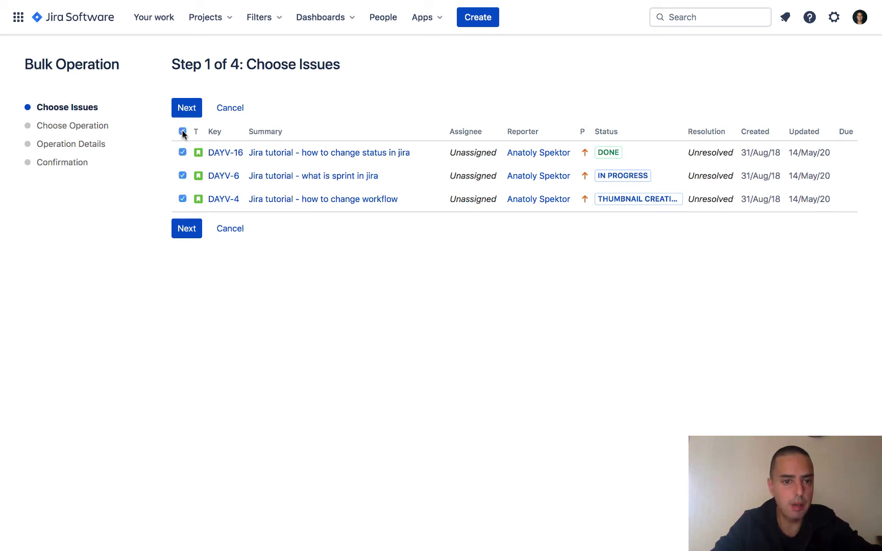
- Choose the Edit Issues bulk operation and continue to Operation Details
left_click(184, 239)
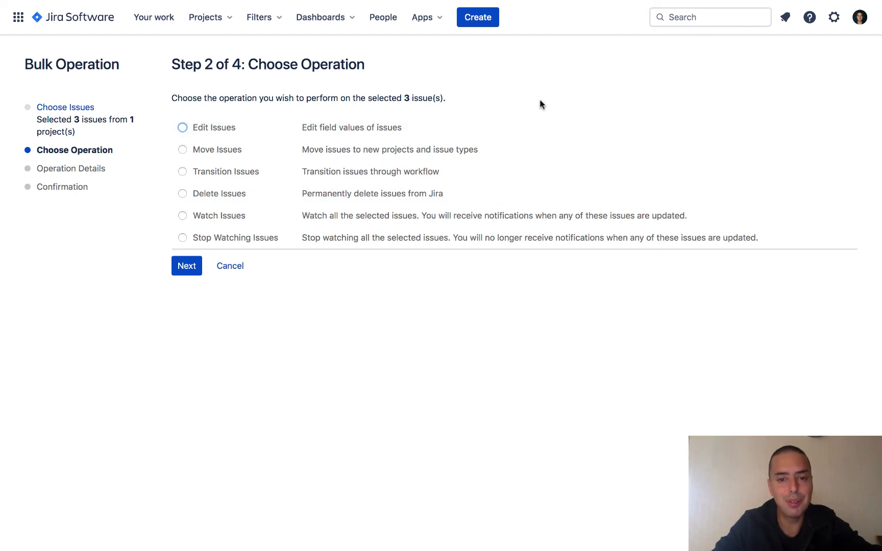
left_click(182, 128)
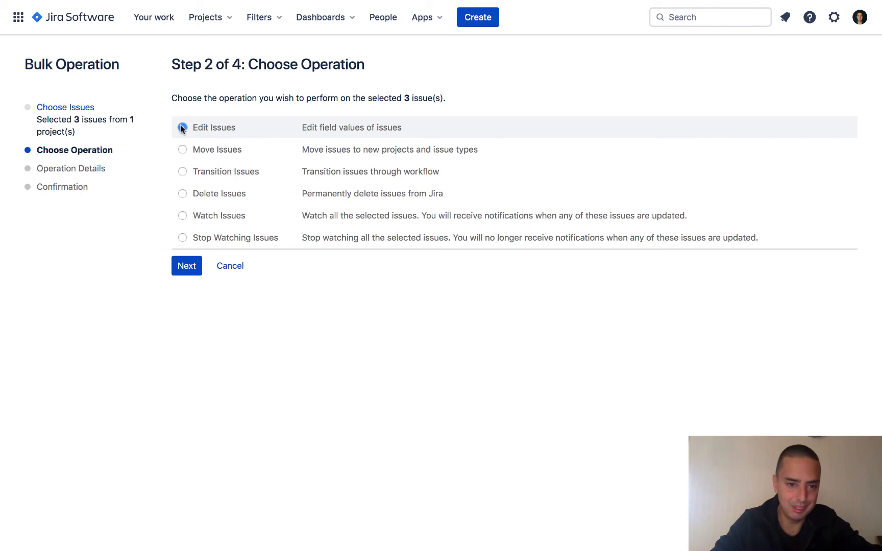
left_click(190, 266)
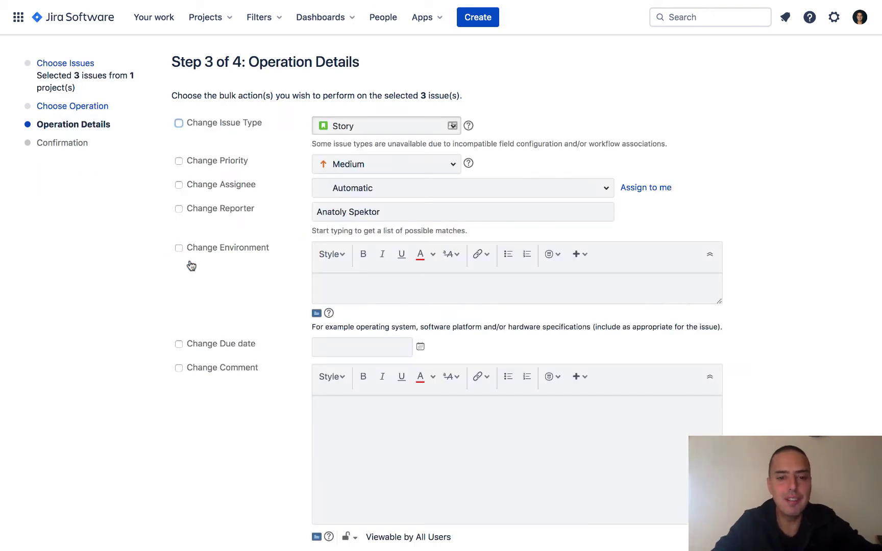
- Set Change Labels to 'Find and remove these' with the Latest label
scroll(613, 165, "down", 10)
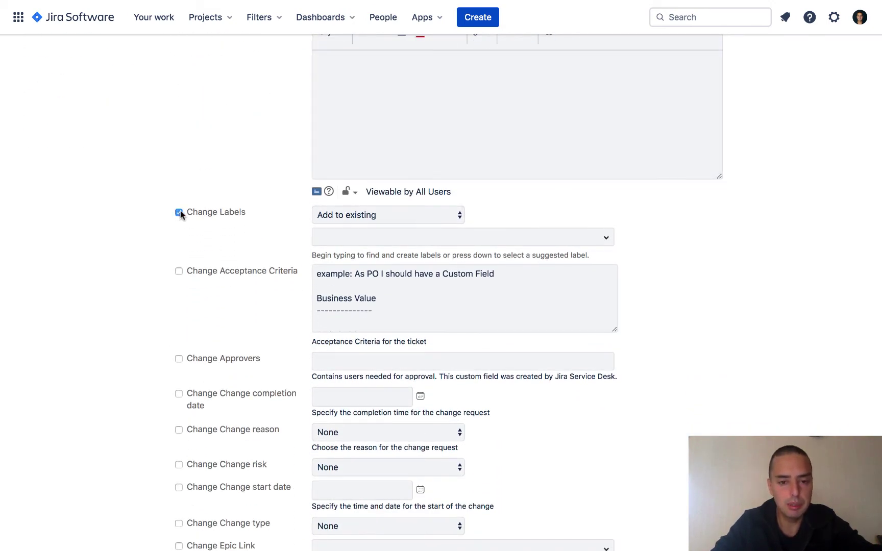
left_click(410, 220)
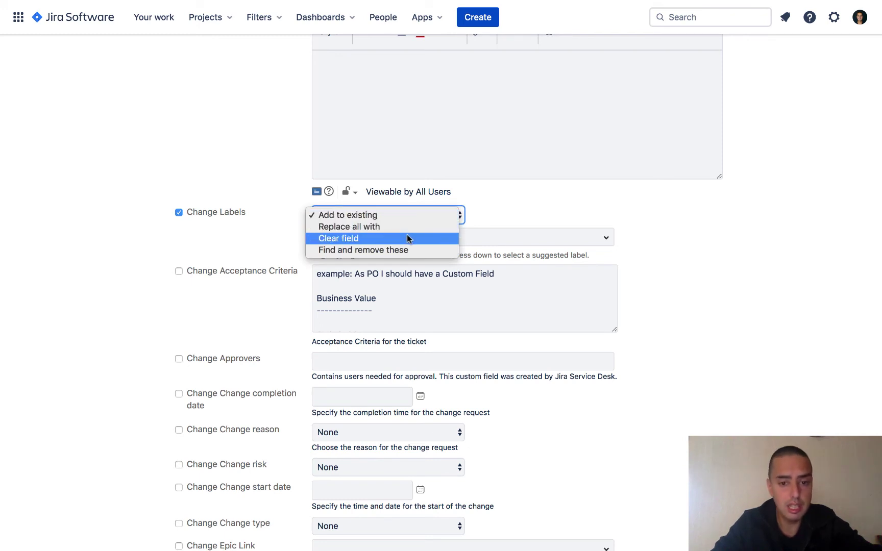
left_click(403, 250)
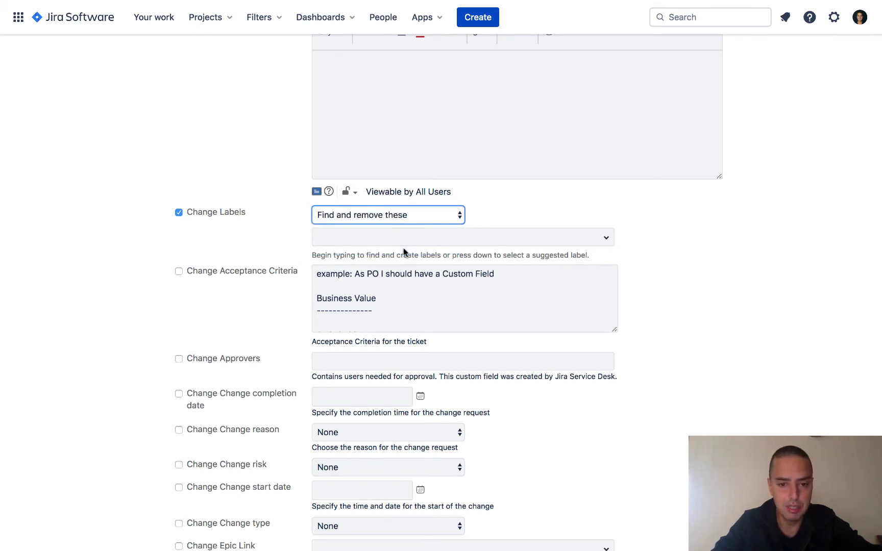
left_click(394, 238)
type("Latest")
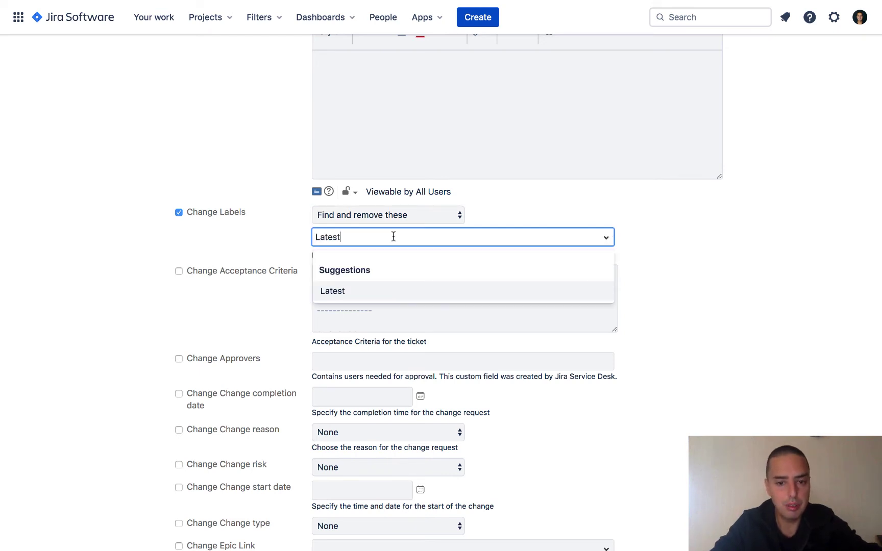
left_click(364, 291)
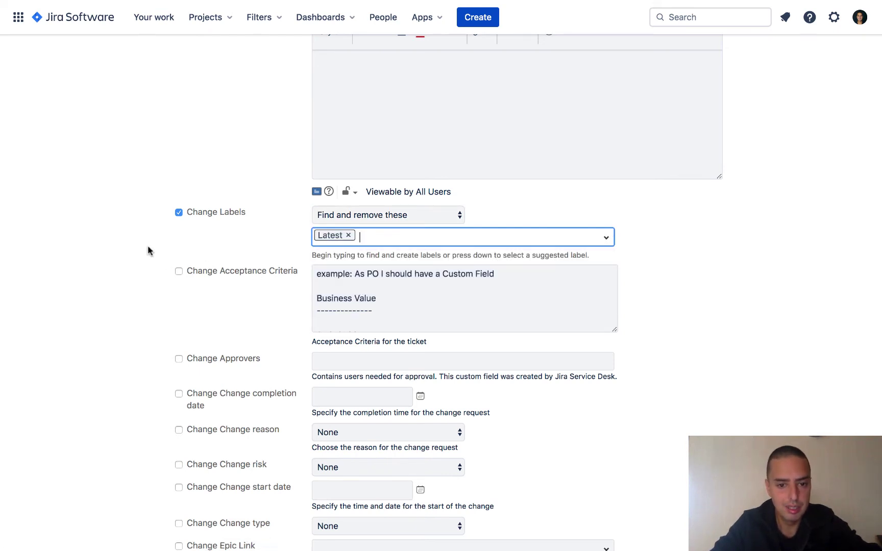
scroll(769, 251, "down", 3)
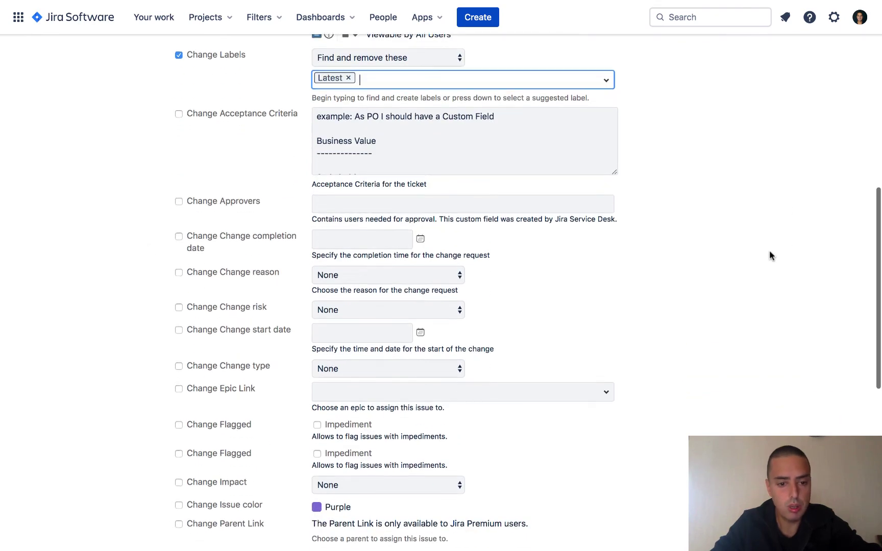
scroll(769, 255, "up", 2)
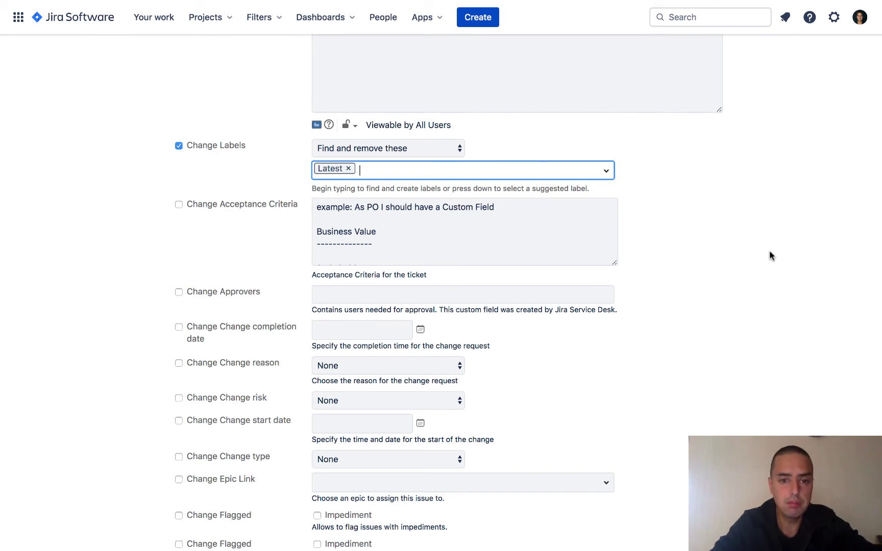
scroll(769, 255, "down", 8)
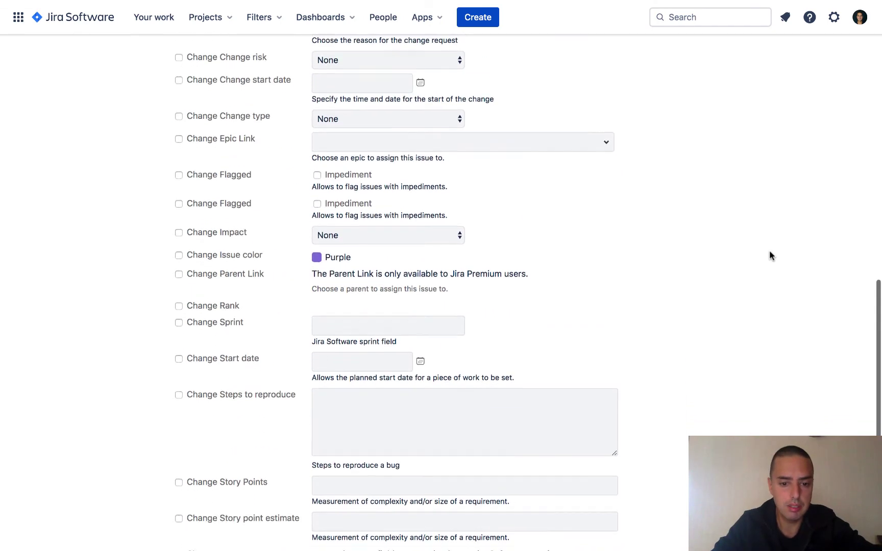
scroll(769, 256, "down", 4)
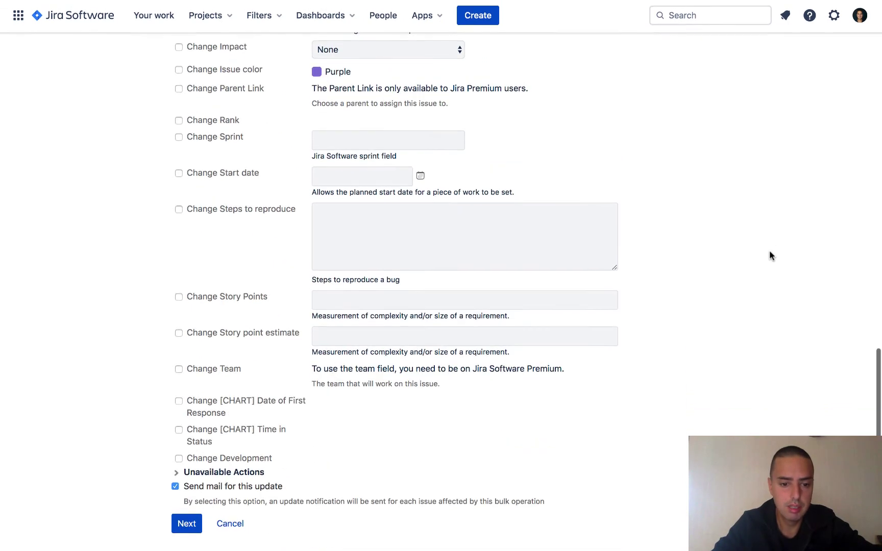
- Confirm the bulk removal of Latest from the 3 issues and acknowledge completion
left_click(187, 529)
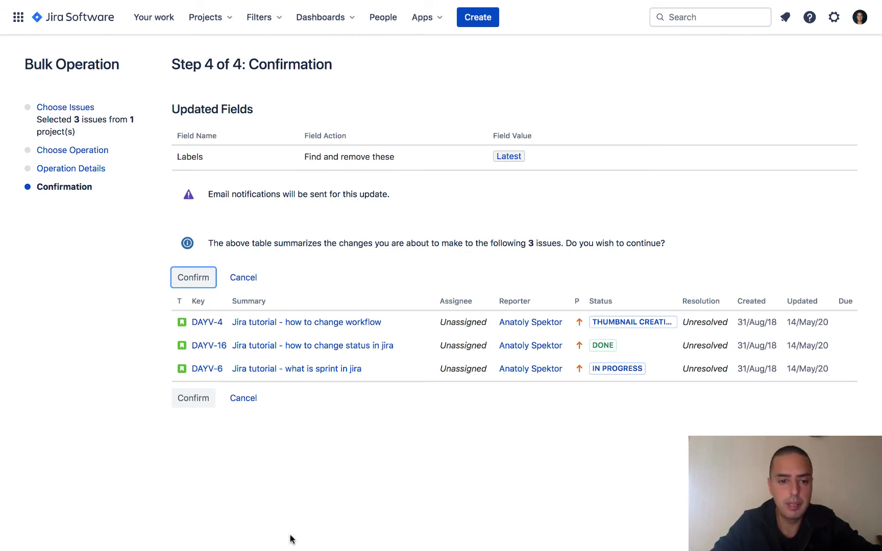
left_click(193, 403)
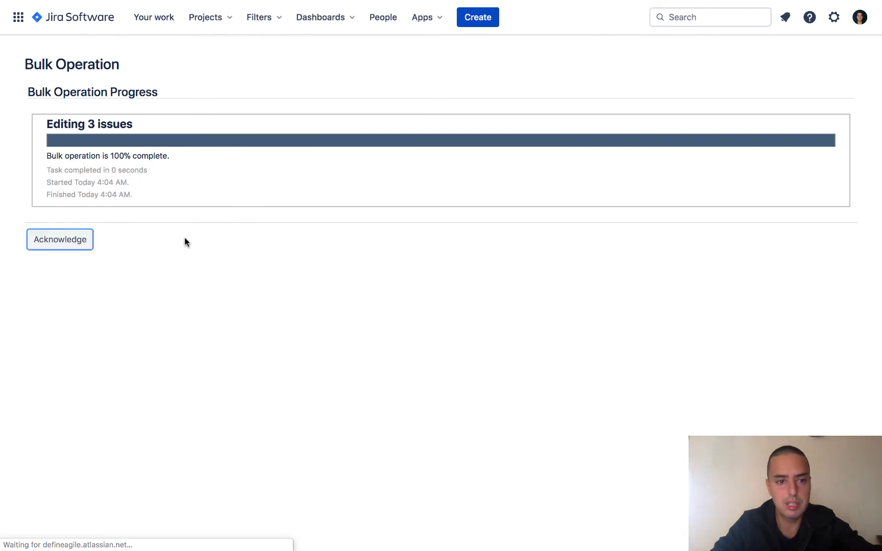
left_click(67, 244)
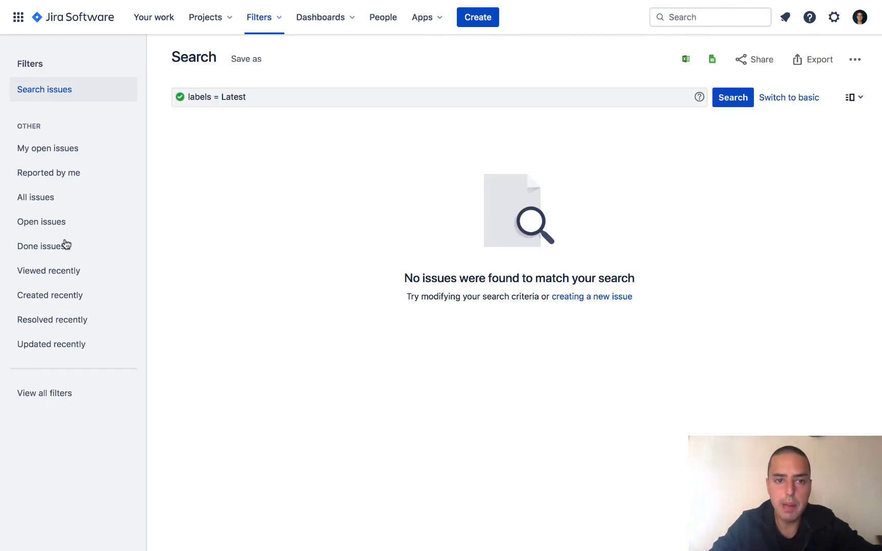
- Return to the Define Agile Youtube Videos backlog and open DAYV-6's details
left_click(221, 18)
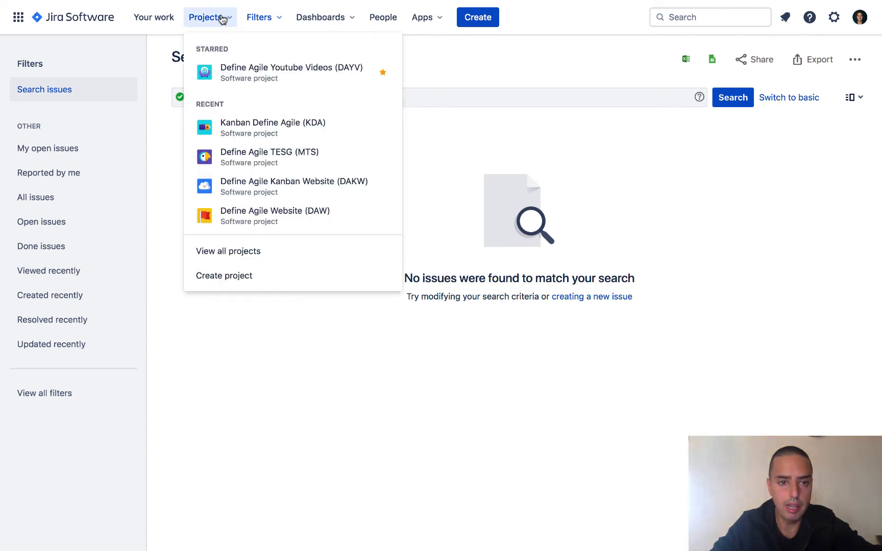
left_click(271, 80)
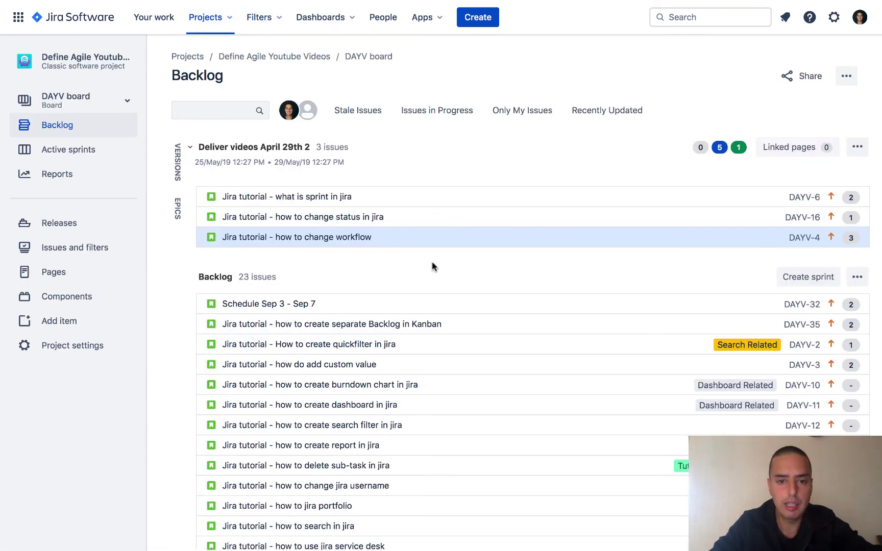
left_click(475, 201)
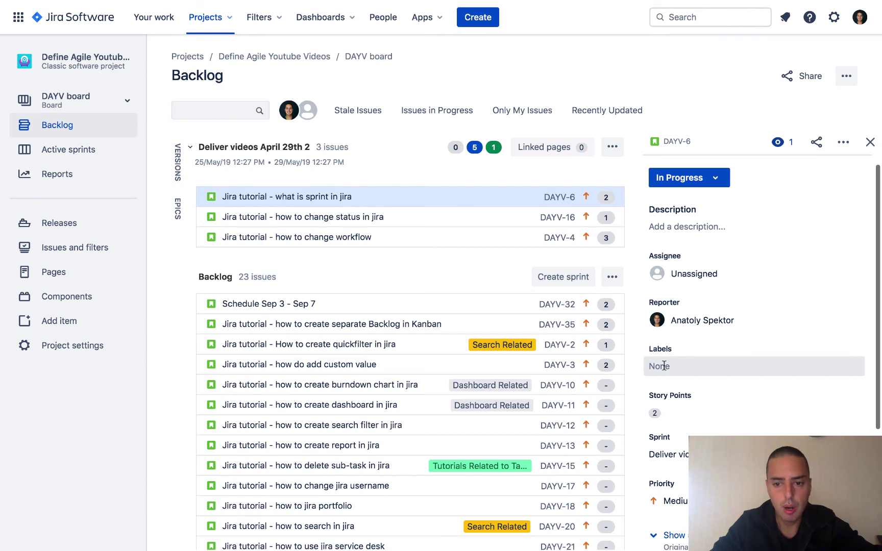
- Check DAYV-6's Labels field and cancel editing, leaving Labels as None
left_click(664, 365)
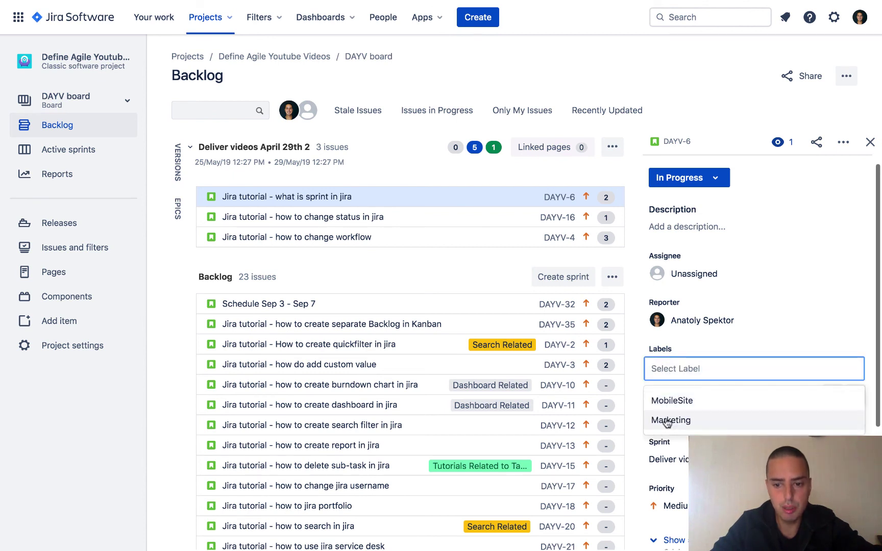
type("La")
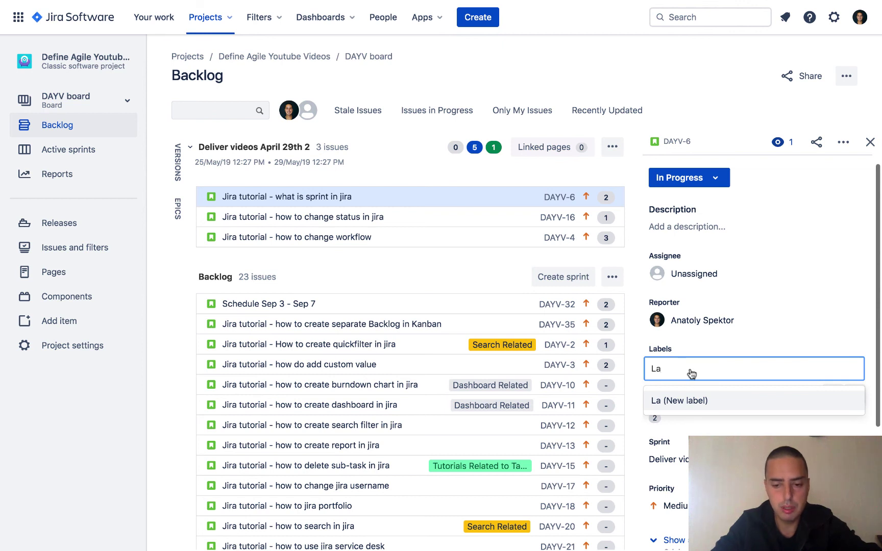
key("BackSpace")
key("BackSpace")
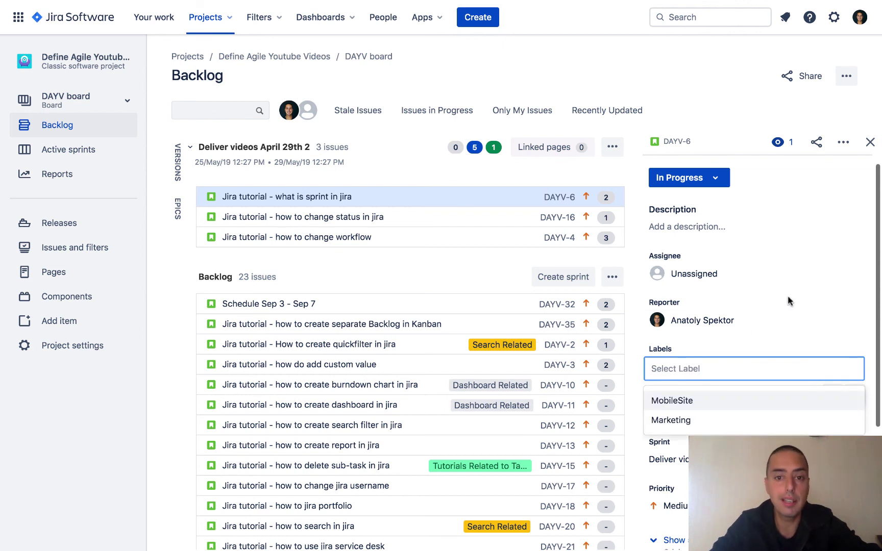
key("Escape")
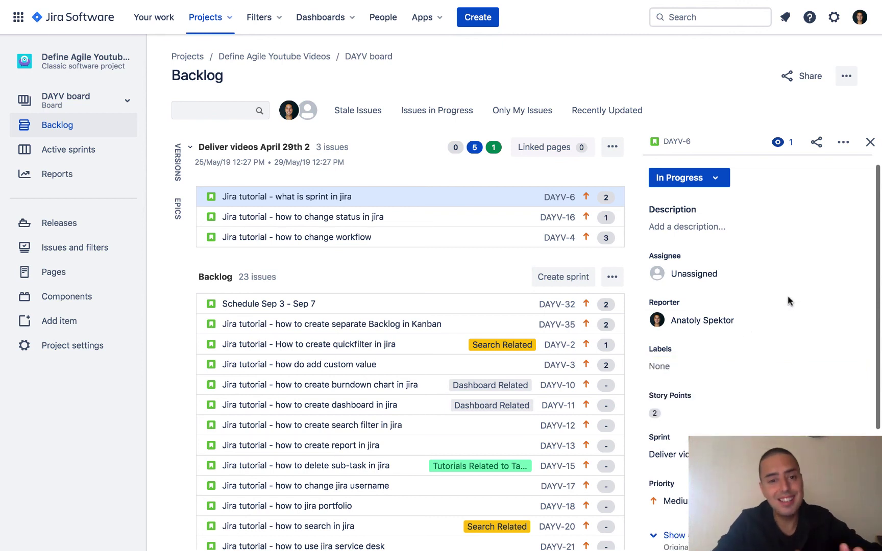